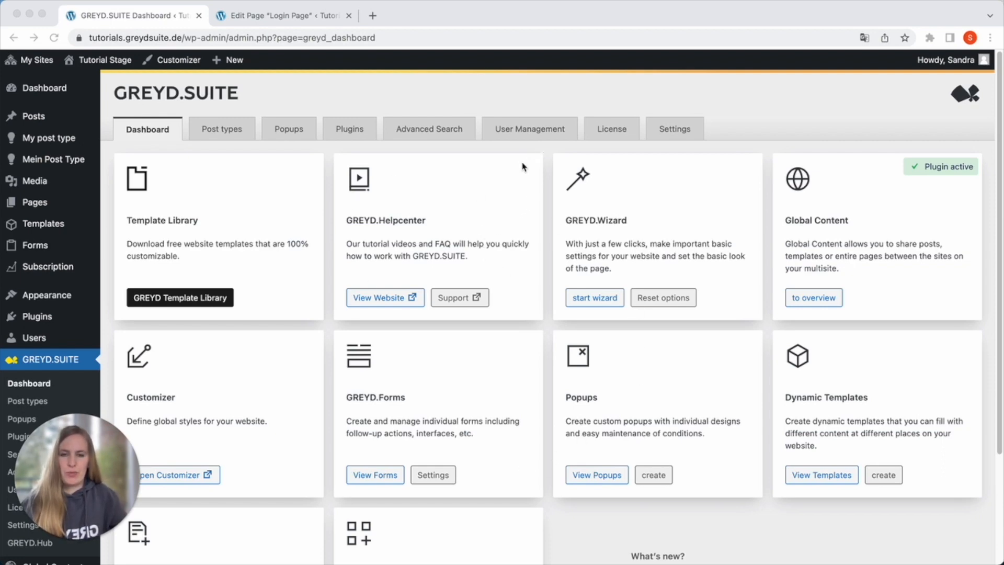
Step: In User Management, view the role choices for the second listed user and look at the form for adding users
{"action": "left_click", "coordinate": [528, 132]}
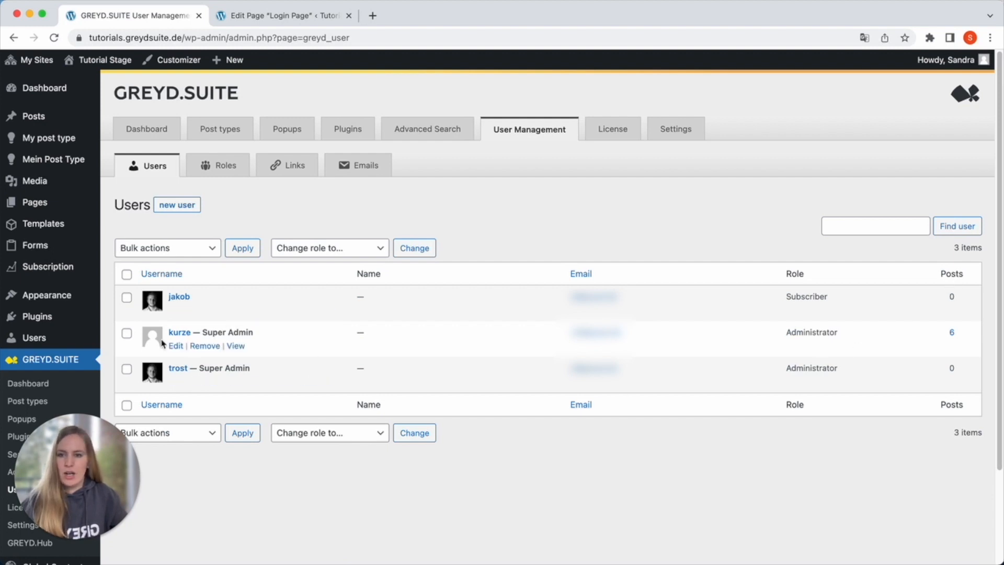
{"action": "left_click", "coordinate": [126, 335]}
{"action": "left_click", "coordinate": [354, 433]}
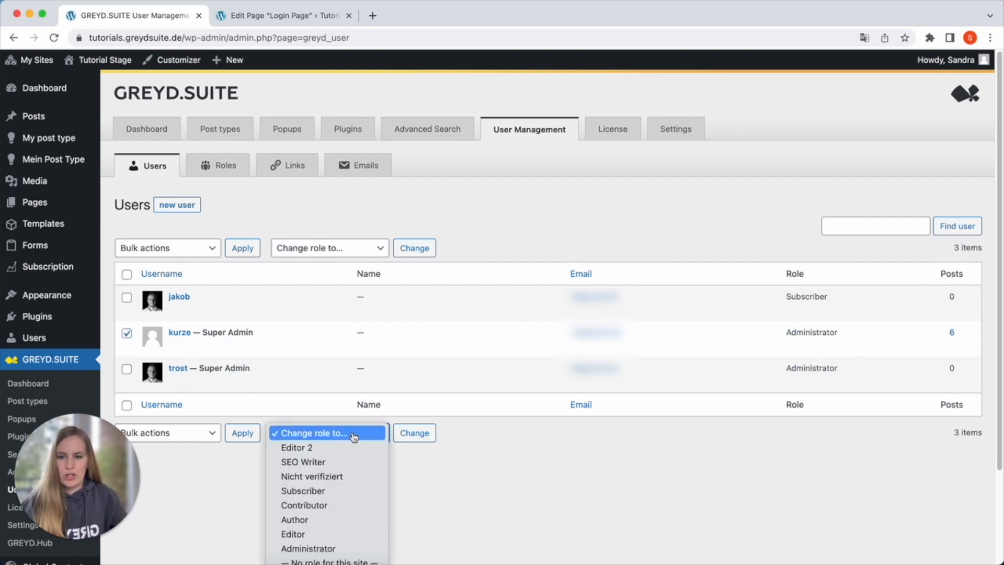
{"action": "left_click", "coordinate": [459, 469]}
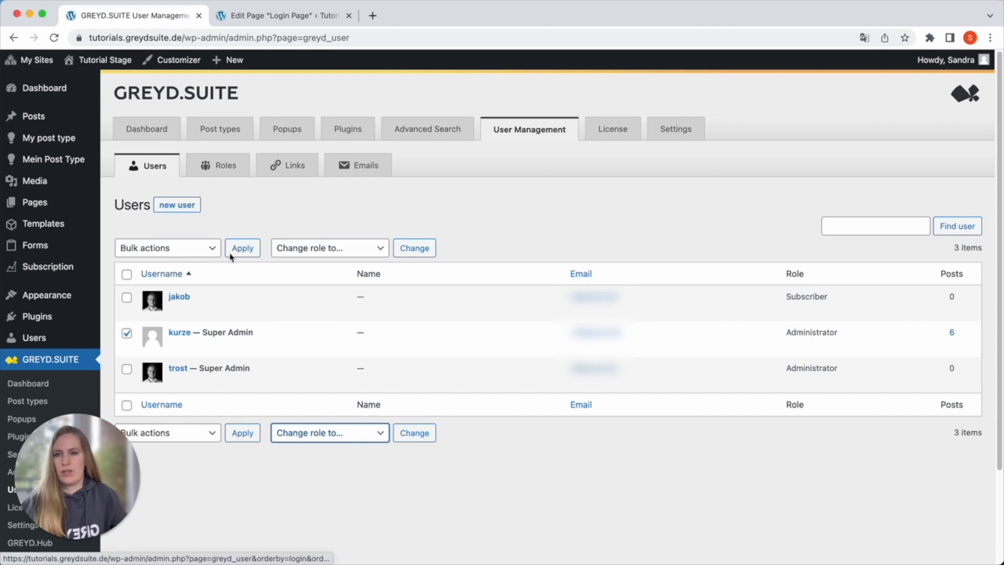
{"action": "left_click", "coordinate": [188, 210]}
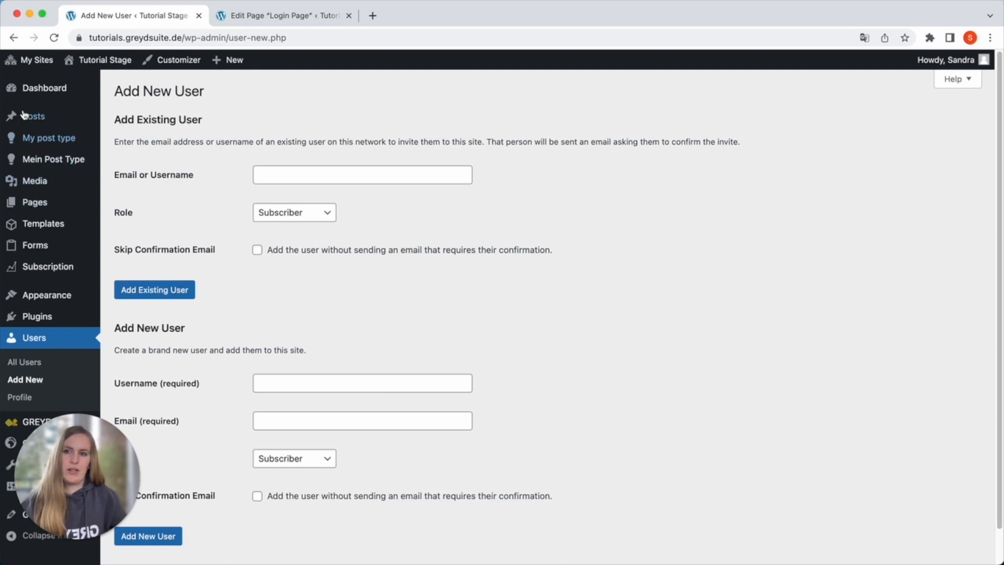
{"action": "left_click", "coordinate": [14, 37]}
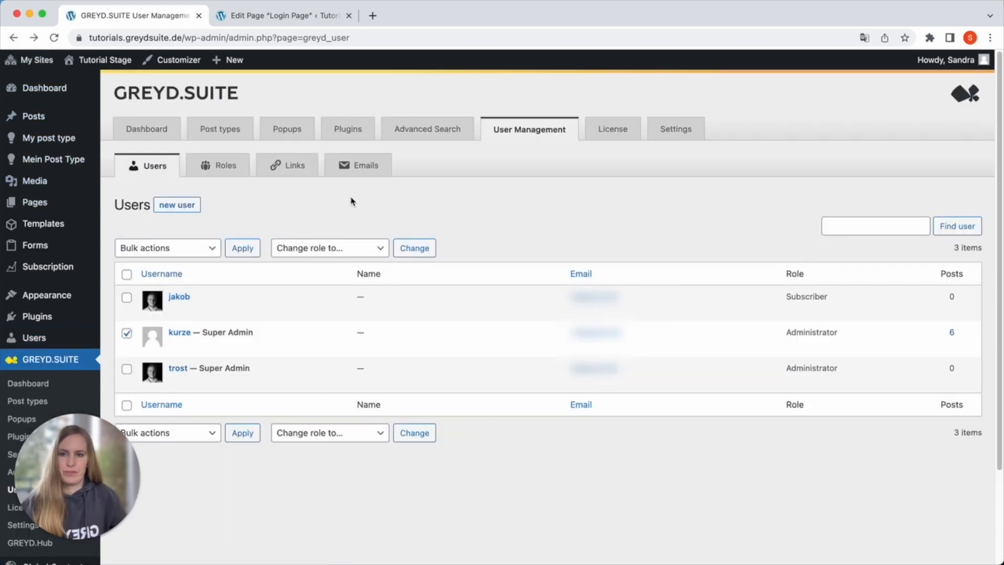
Step: Open the Roles section of User Management and review the list of existing roles
{"action": "left_click", "coordinate": [228, 167]}
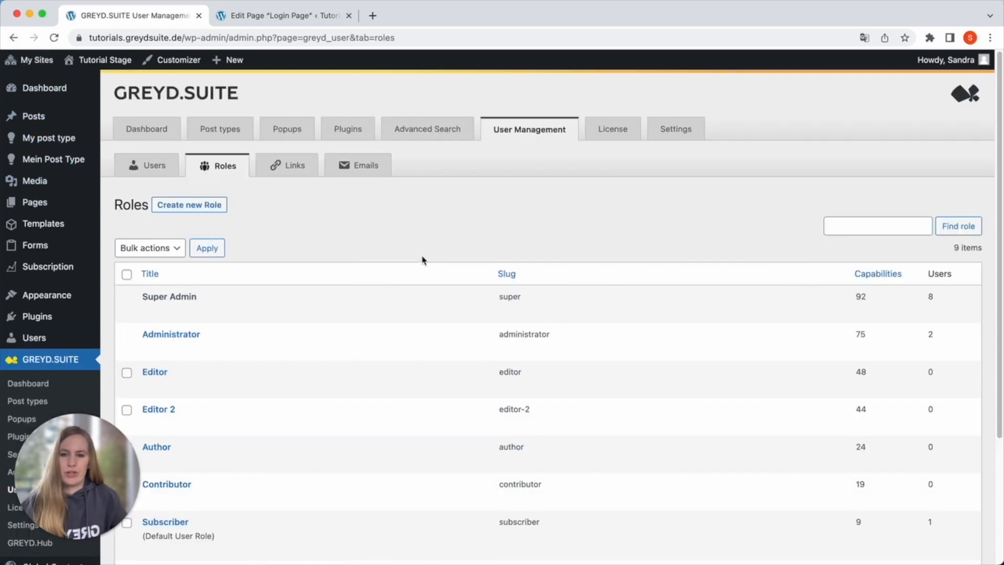
{"action": "scroll", "coordinate": [562, 175], "scroll_direction": "down", "scroll_amount": 2}
{"action": "scroll", "coordinate": [554, 403], "scroll_direction": "down", "scroll_amount": 3}
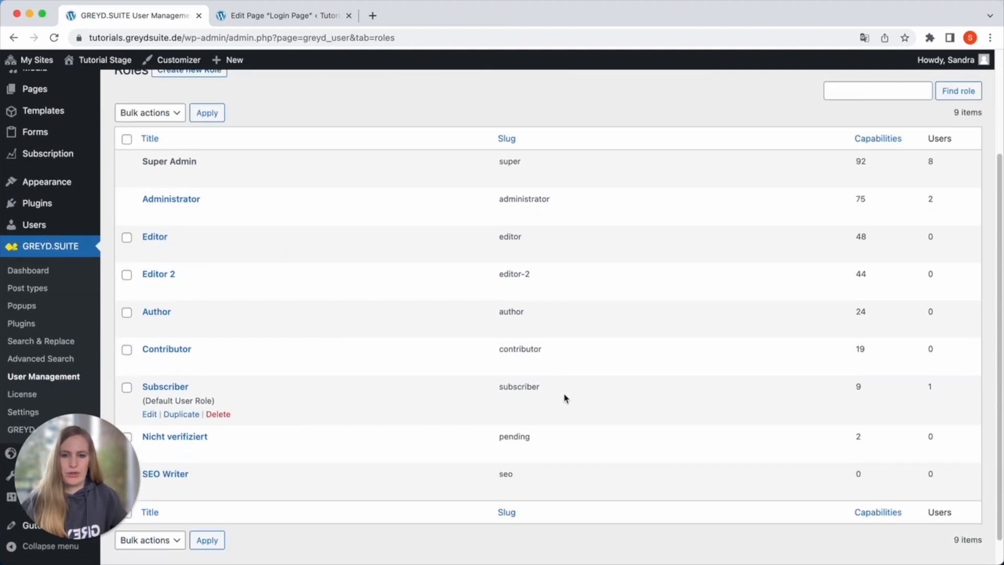
{"action": "scroll", "coordinate": [566, 398], "scroll_direction": "up", "scroll_amount": 2}
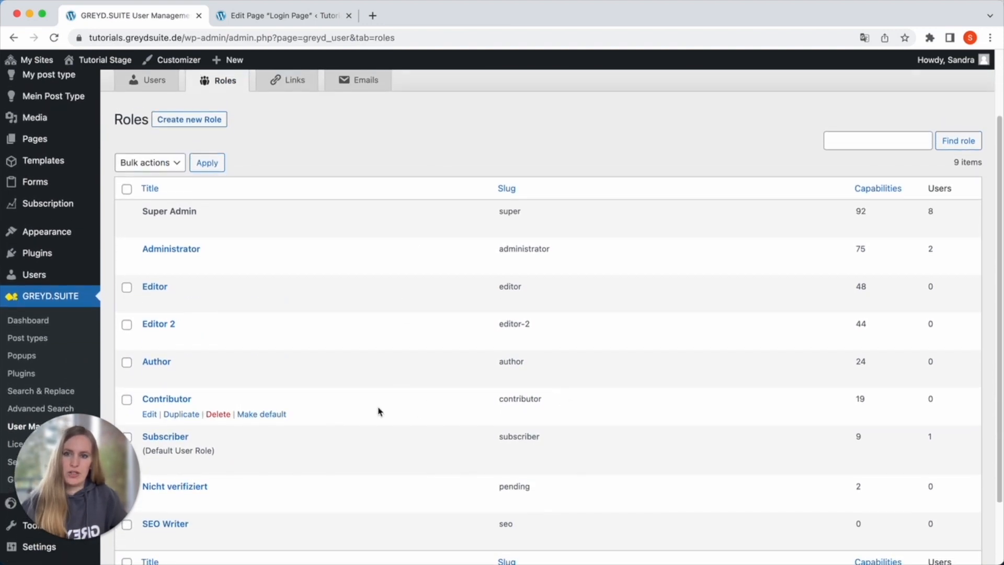
Step: Open the form for creating a role and examine its list of assignable capabilities
{"action": "left_click", "coordinate": [206, 121]}
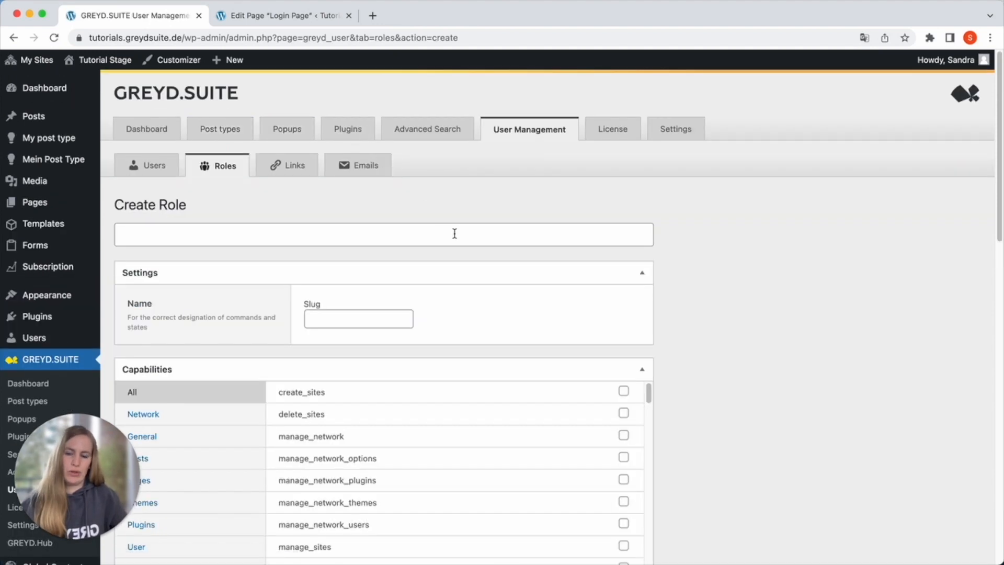
{"action": "scroll", "coordinate": [552, 366], "scroll_direction": "down", "scroll_amount": 10}
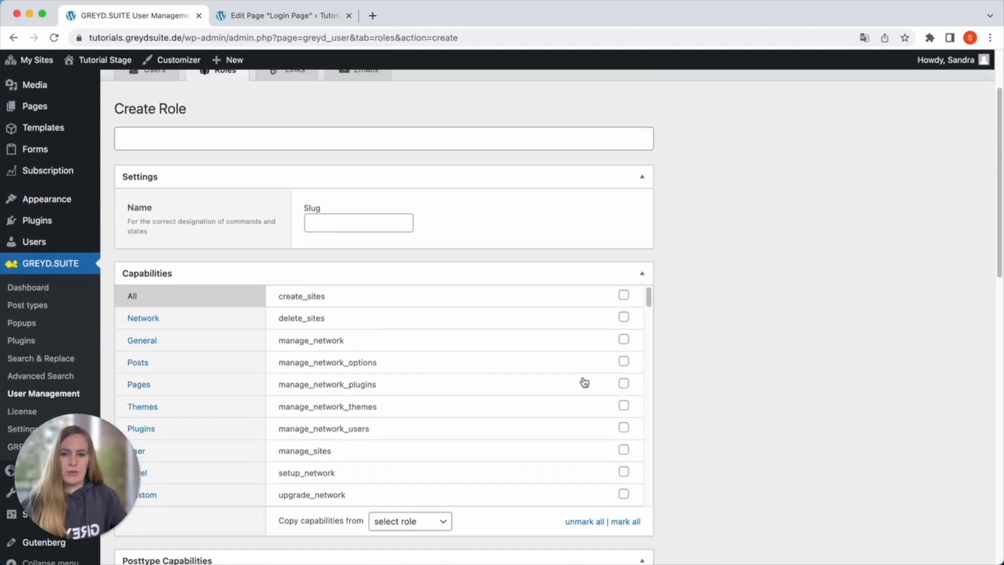
{"action": "scroll", "coordinate": [555, 341], "scroll_direction": "down", "scroll_amount": 15}
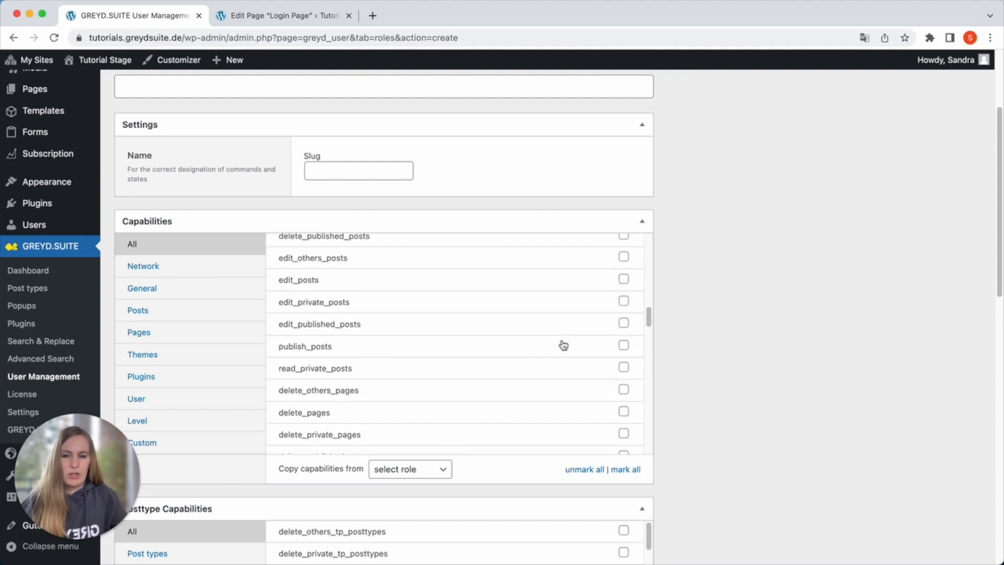
{"action": "scroll", "coordinate": [572, 351], "scroll_direction": "down", "scroll_amount": 12}
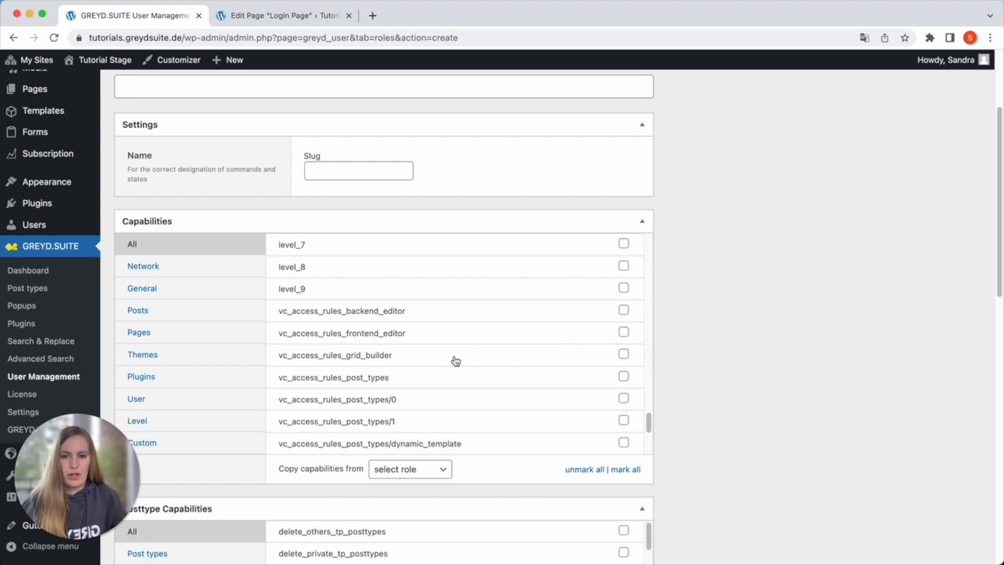
{"action": "scroll", "coordinate": [467, 364], "scroll_direction": "up", "scroll_amount": 5}
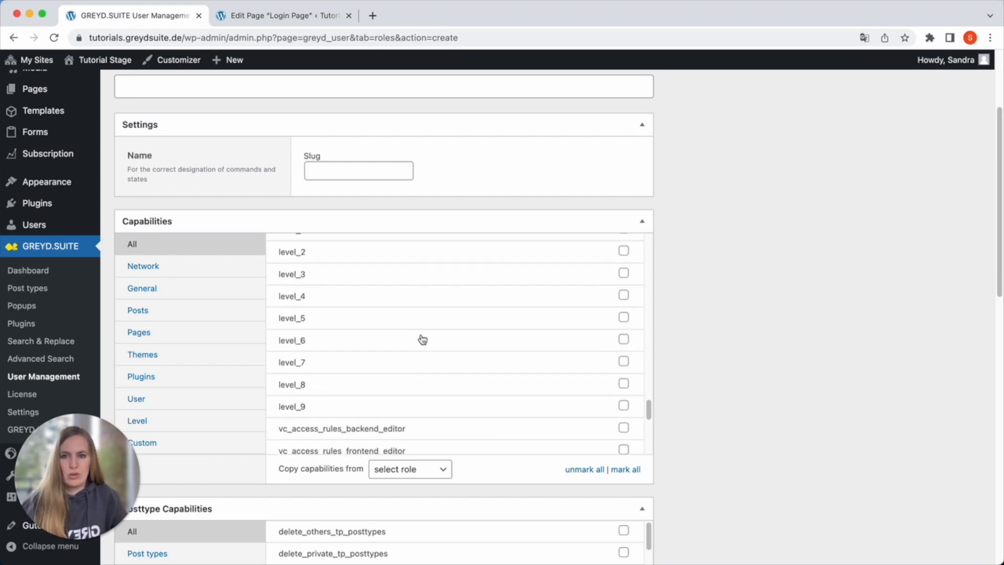
{"action": "scroll", "coordinate": [226, 177], "scroll_direction": "up", "scroll_amount": 3}
Step: Title the new role SEO Writer and set its slug to seo
{"action": "left_click", "coordinate": [198, 225]}
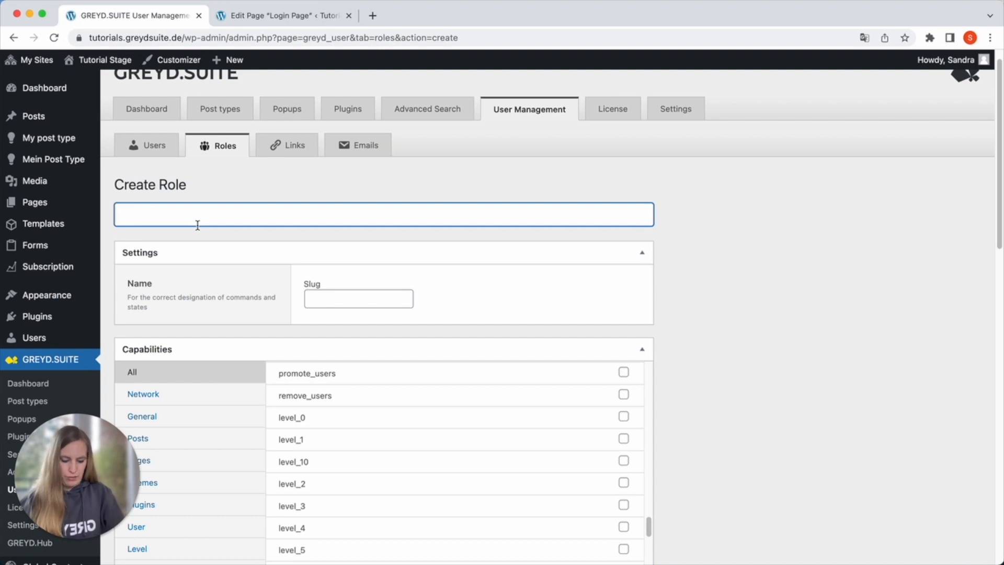
{"action": "type", "text": "SEO Writer"}
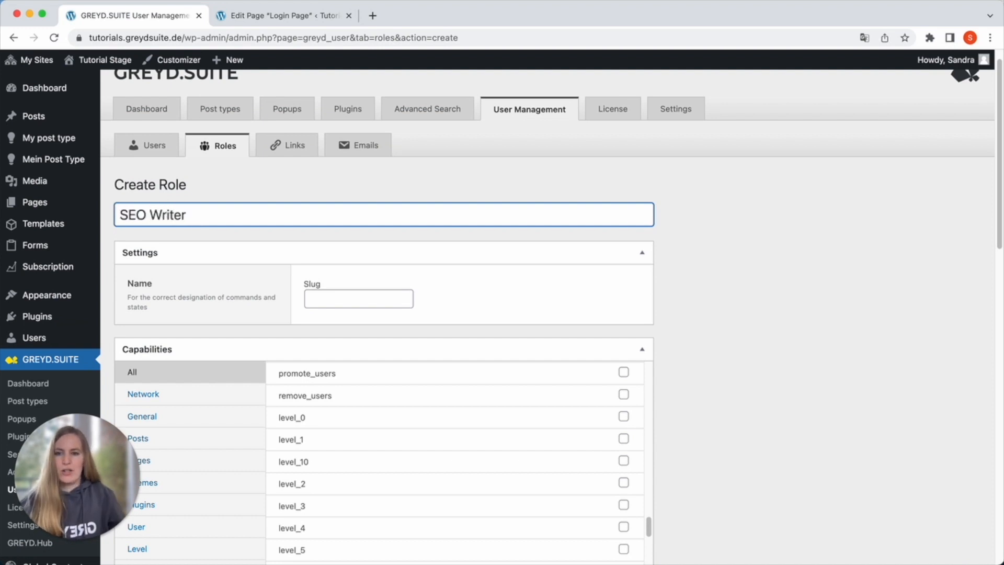
{"action": "left_click", "coordinate": [327, 299]}
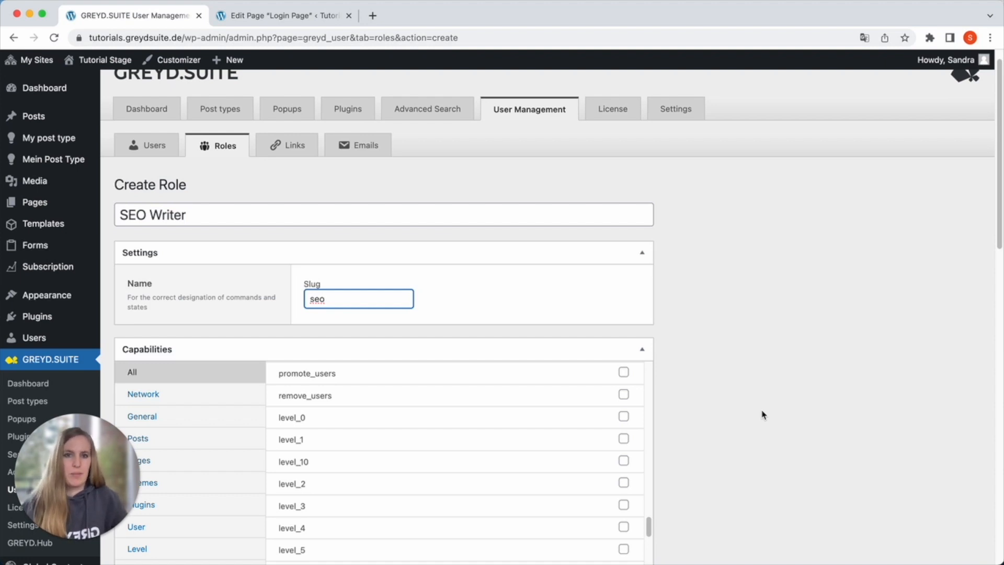
Step: Copy the capabilities of the Editor role into the new SEO Writer role
{"action": "scroll", "coordinate": [648, 442], "scroll_direction": "down", "scroll_amount": 5}
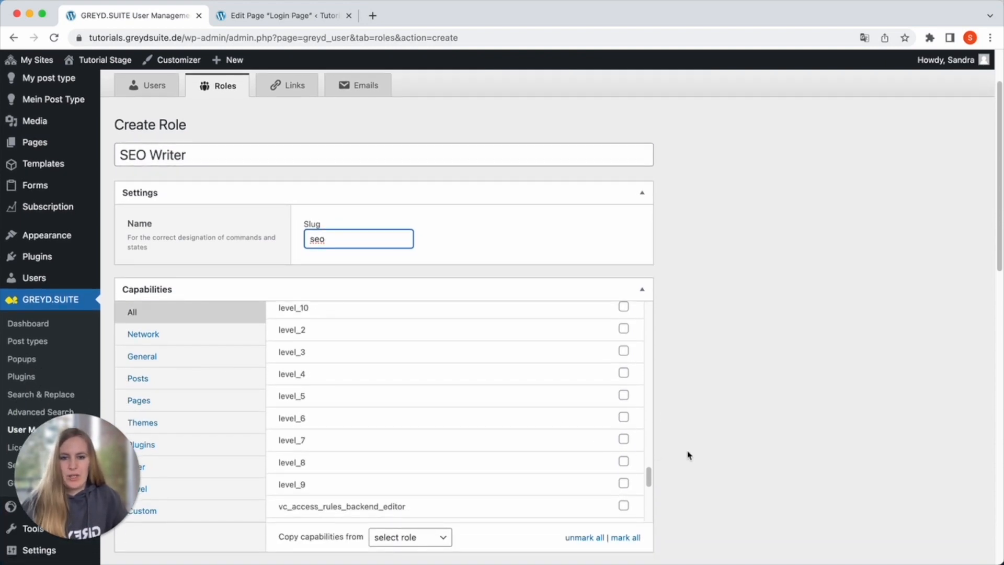
{"action": "scroll", "coordinate": [533, 483], "scroll_direction": "down", "scroll_amount": 5}
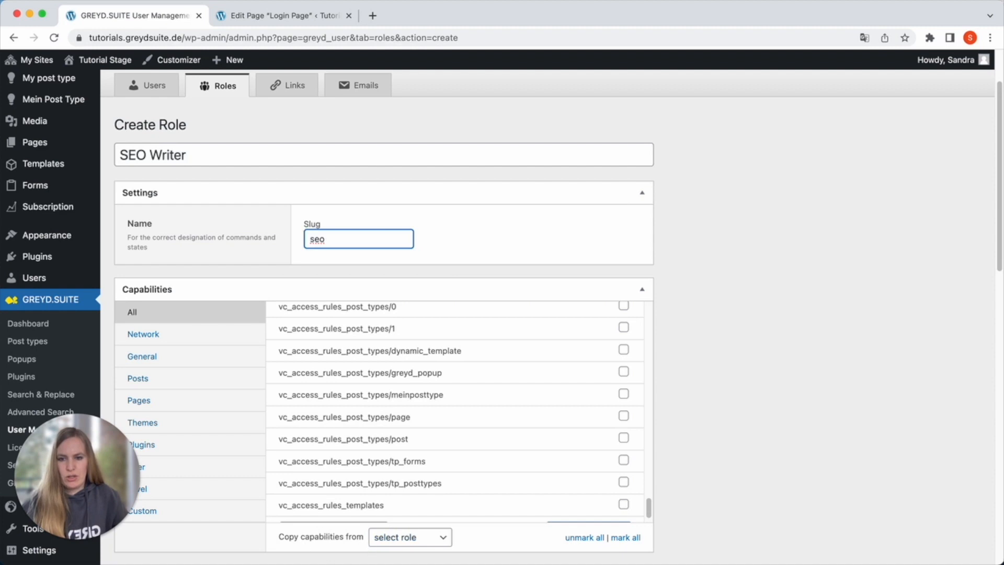
{"action": "scroll", "coordinate": [309, 541], "scroll_direction": "down", "scroll_amount": 3}
{"action": "left_click", "coordinate": [408, 455]}
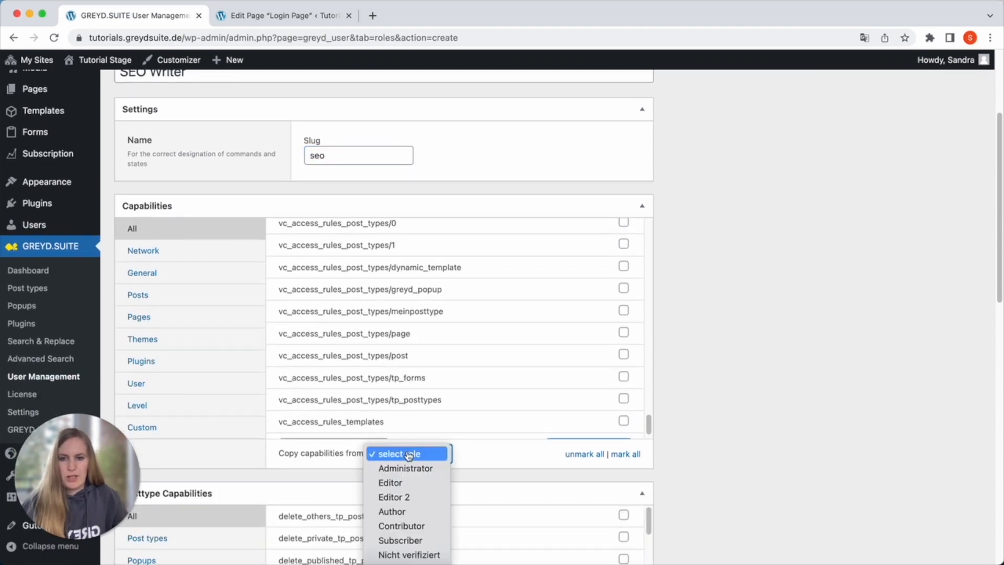
{"action": "left_click", "coordinate": [413, 483]}
{"action": "left_click", "coordinate": [467, 455]}
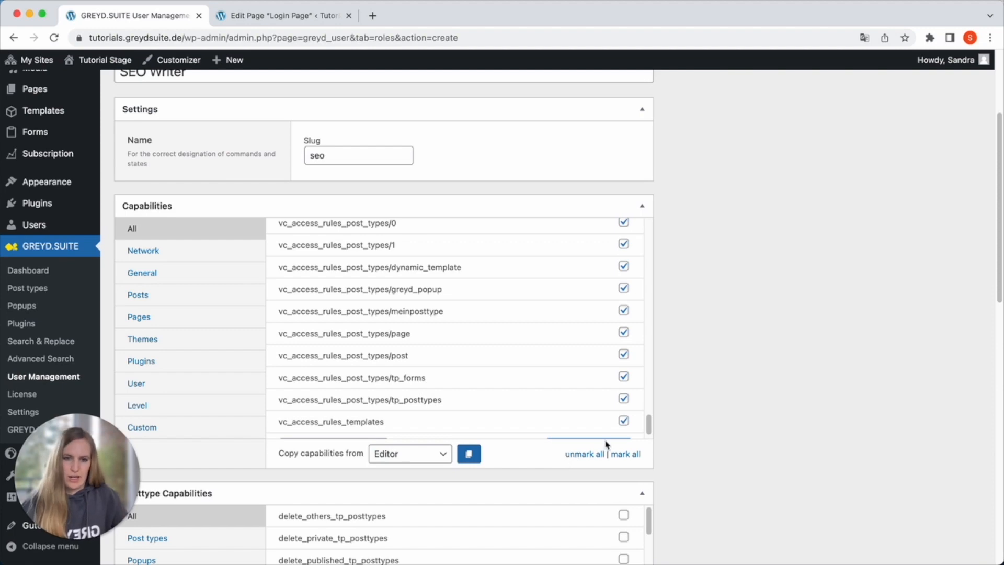
Step: Add a metafield to the SEO Writer role below the block capabilities
{"action": "scroll", "coordinate": [708, 424], "scroll_direction": "down", "scroll_amount": 3}
{"action": "scroll", "coordinate": [711, 423], "scroll_direction": "down", "scroll_amount": 12}
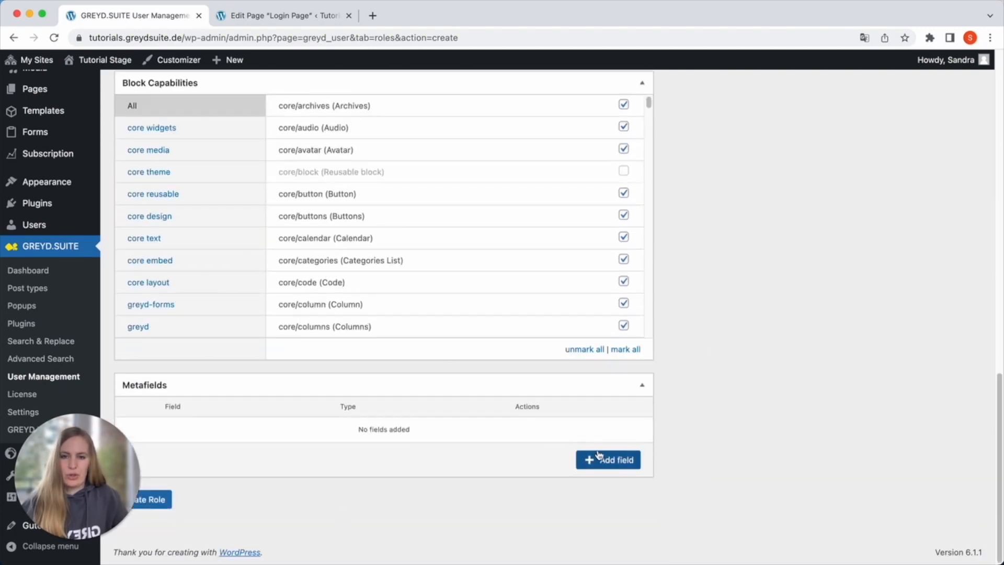
{"action": "left_click", "coordinate": [596, 452]}
{"action": "scroll", "coordinate": [434, 477], "scroll_direction": "down", "scroll_amount": 2}
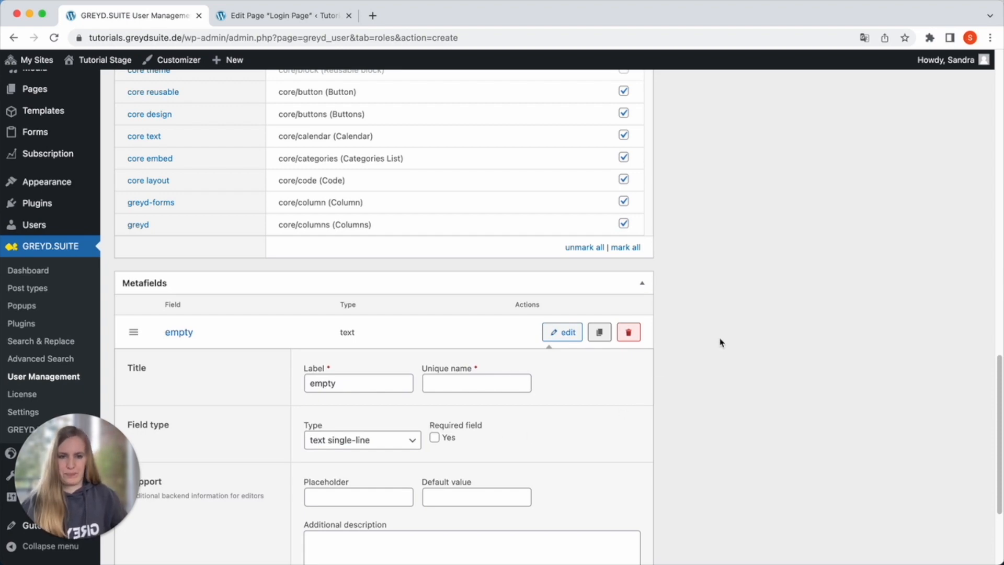
Step: Leave the role form without saving and examine the login links and redirect options in the Login Link Settings
{"action": "scroll", "coordinate": [720, 343], "scroll_direction": "up", "scroll_amount": 20}
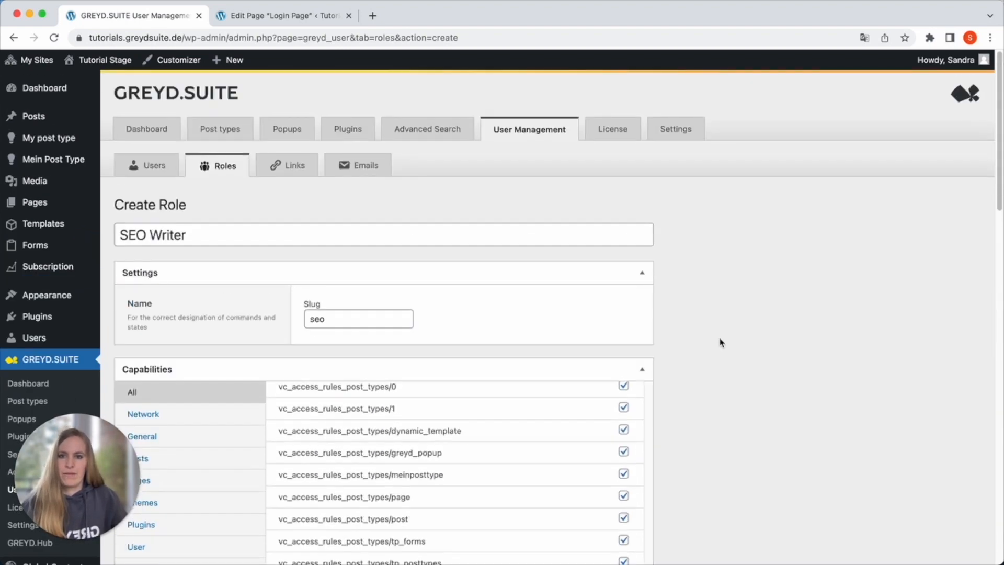
{"action": "left_click", "coordinate": [287, 171]}
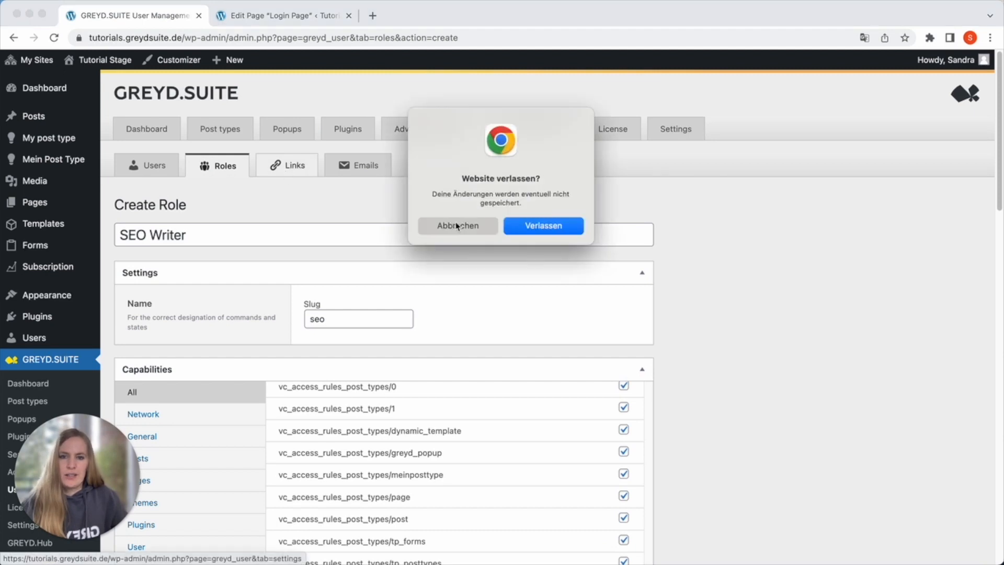
{"action": "left_click", "coordinate": [530, 229]}
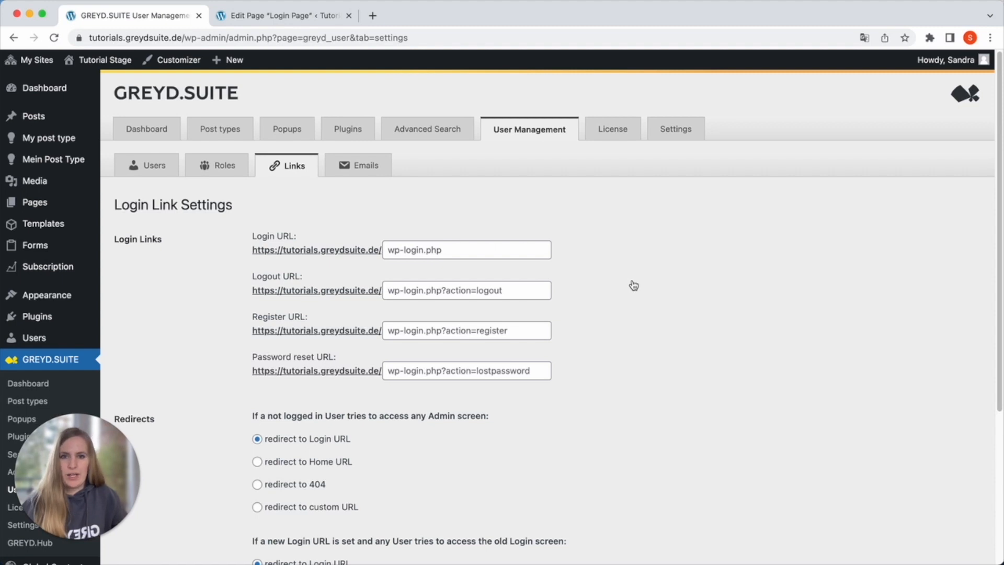
{"action": "scroll", "coordinate": [679, 322], "scroll_direction": "down", "scroll_amount": 5}
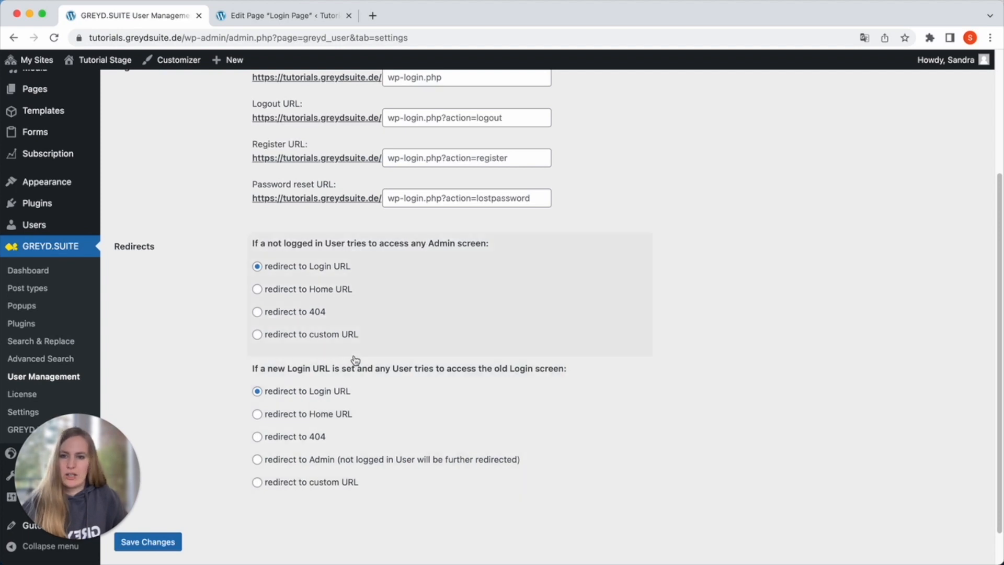
{"action": "scroll", "coordinate": [559, 368], "scroll_direction": "up", "scroll_amount": 1}
{"action": "scroll", "coordinate": [559, 369], "scroll_direction": "up", "scroll_amount": 5}
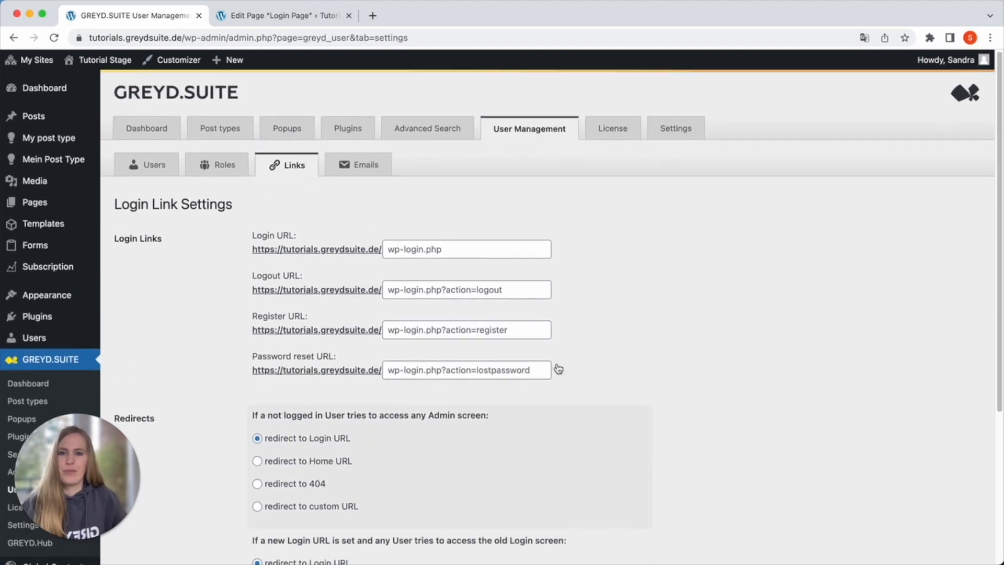
Step: Open the Email Settings of User Management and enable SMTP for PHPMailer
{"action": "left_click", "coordinate": [369, 170]}
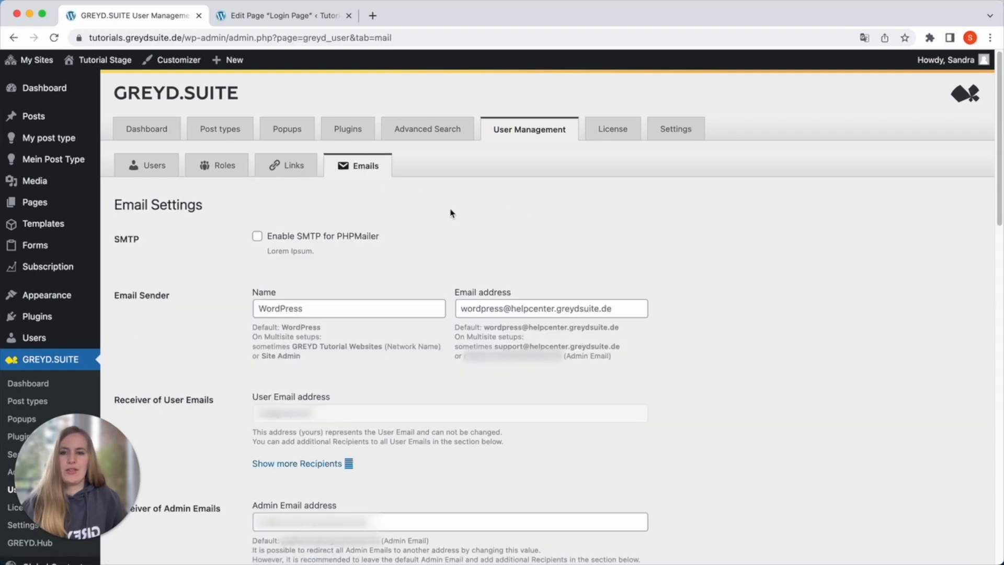
{"action": "left_click", "coordinate": [256, 235]}
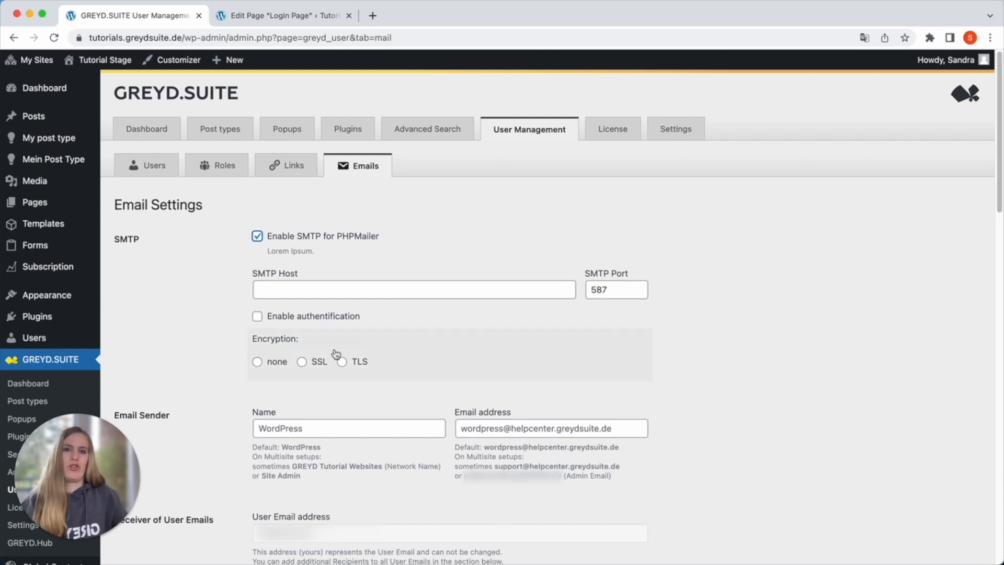
Step: Reveal the additional CC and BCC recipient fields for both the user emails and the admin emails
{"action": "scroll", "coordinate": [407, 340], "scroll_direction": "down", "scroll_amount": 5}
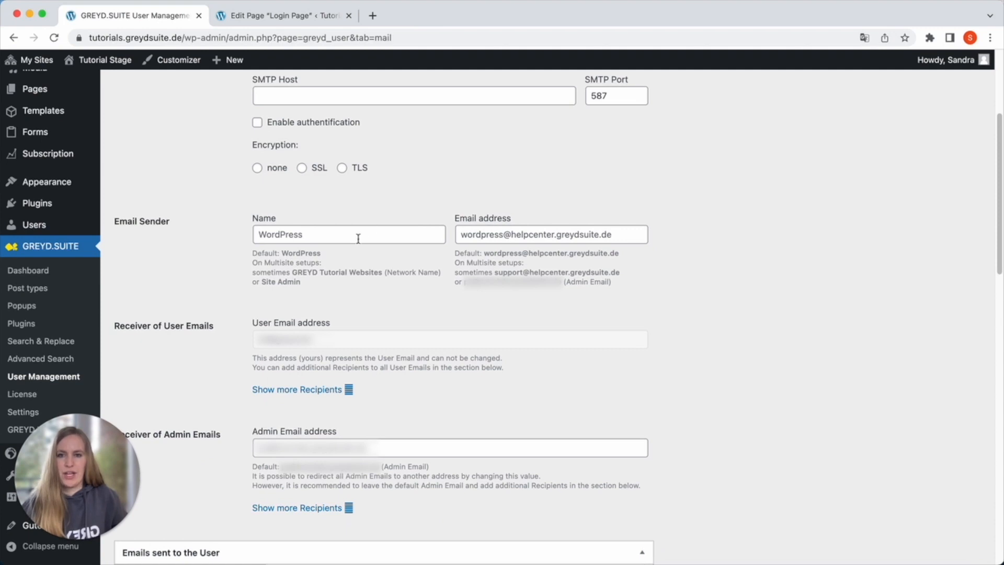
{"action": "scroll", "coordinate": [496, 243], "scroll_direction": "down", "scroll_amount": 3}
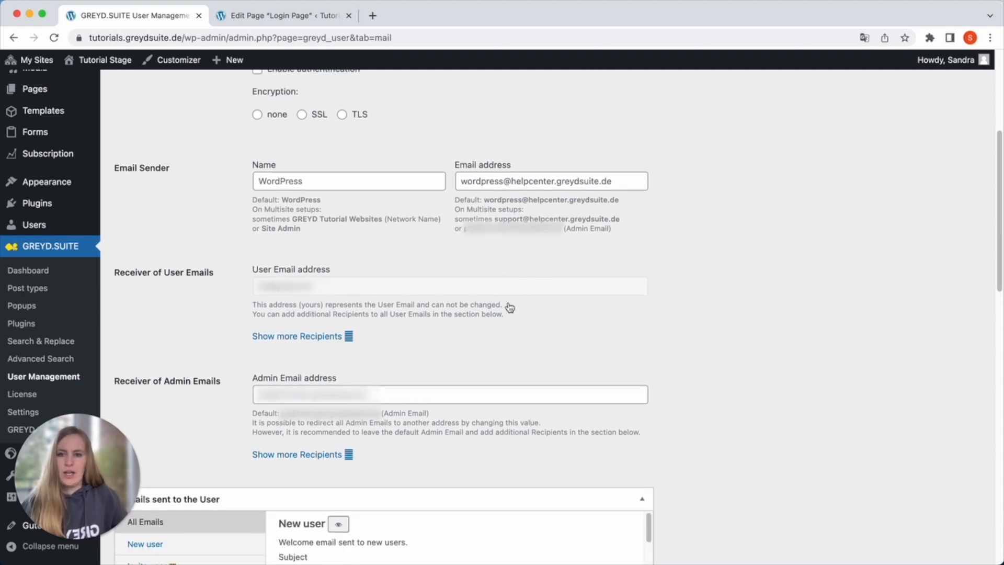
{"action": "left_click", "coordinate": [305, 296]}
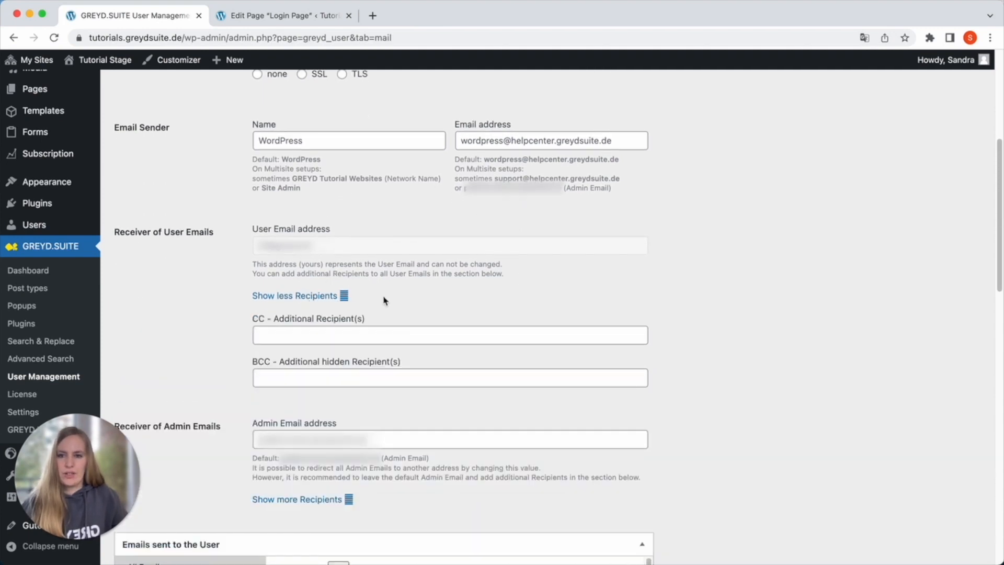
{"action": "scroll", "coordinate": [242, 278], "scroll_direction": "down", "scroll_amount": 2}
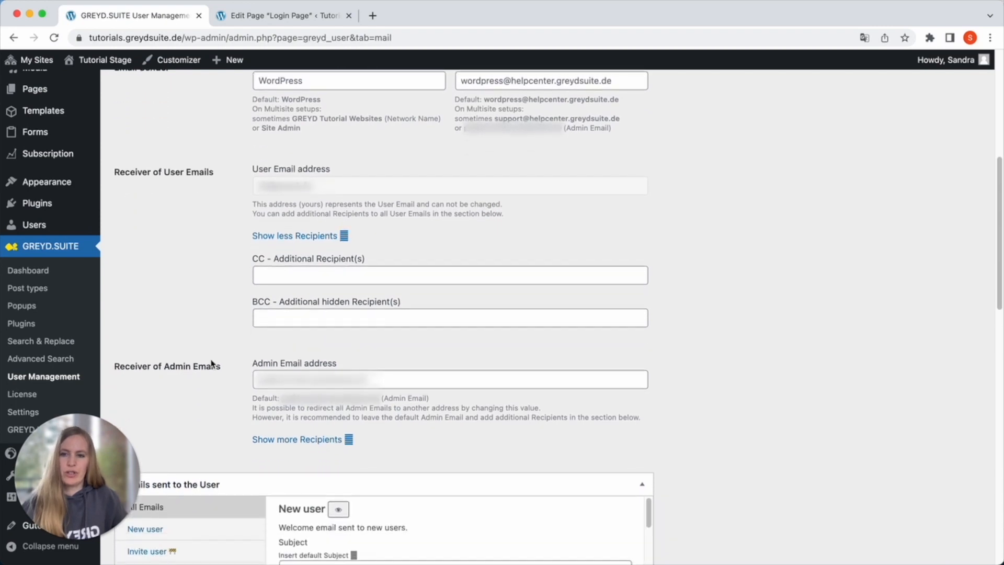
{"action": "left_click", "coordinate": [280, 440]}
Step: Preview the New user welcome email in the emails sent to the user and close the preview
{"action": "scroll", "coordinate": [270, 423], "scroll_direction": "down", "scroll_amount": 3}
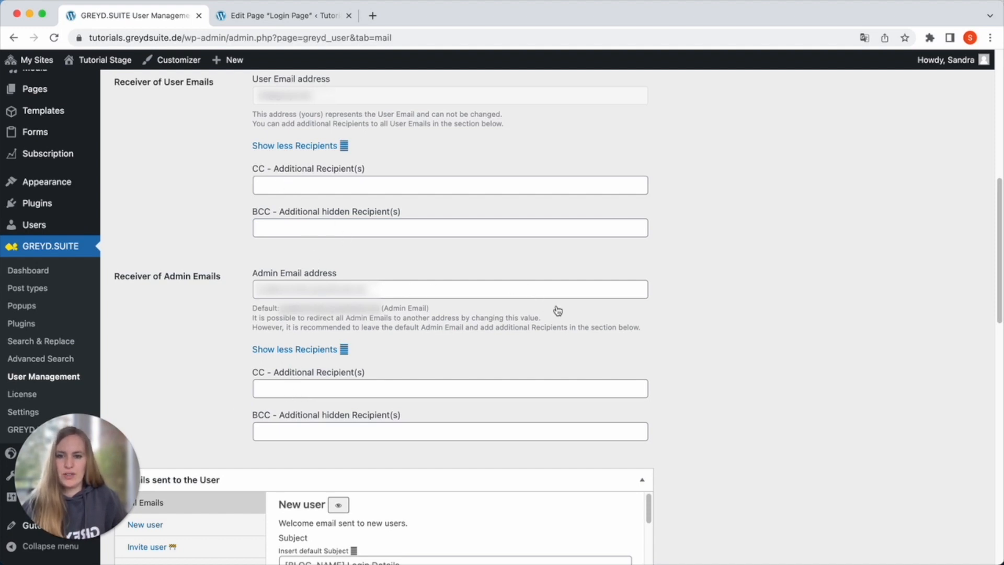
{"action": "scroll", "coordinate": [695, 311], "scroll_direction": "down", "scroll_amount": 7}
{"action": "scroll", "coordinate": [699, 311], "scroll_direction": "down", "scroll_amount": 3}
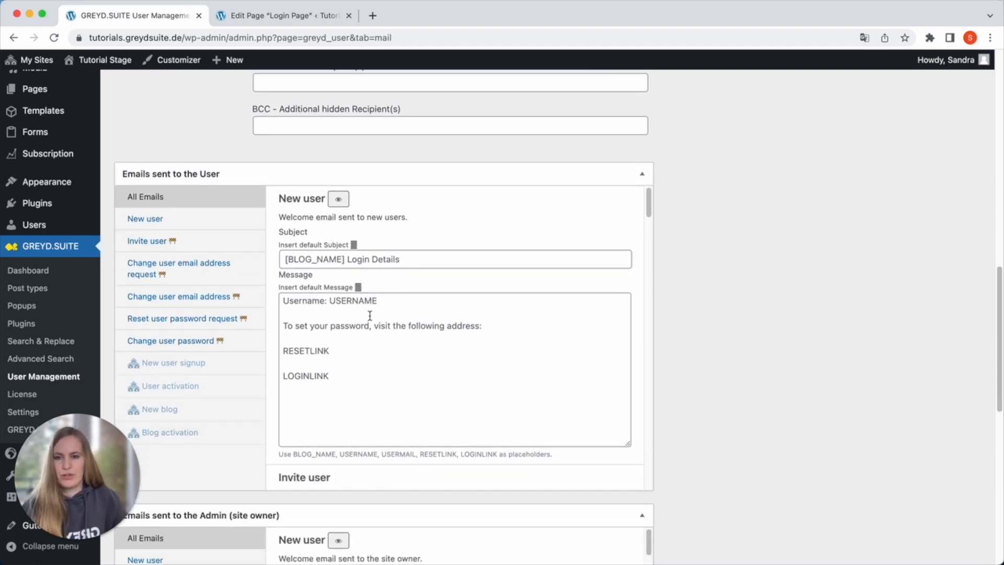
{"action": "scroll", "coordinate": [398, 392], "scroll_direction": "down", "scroll_amount": 5}
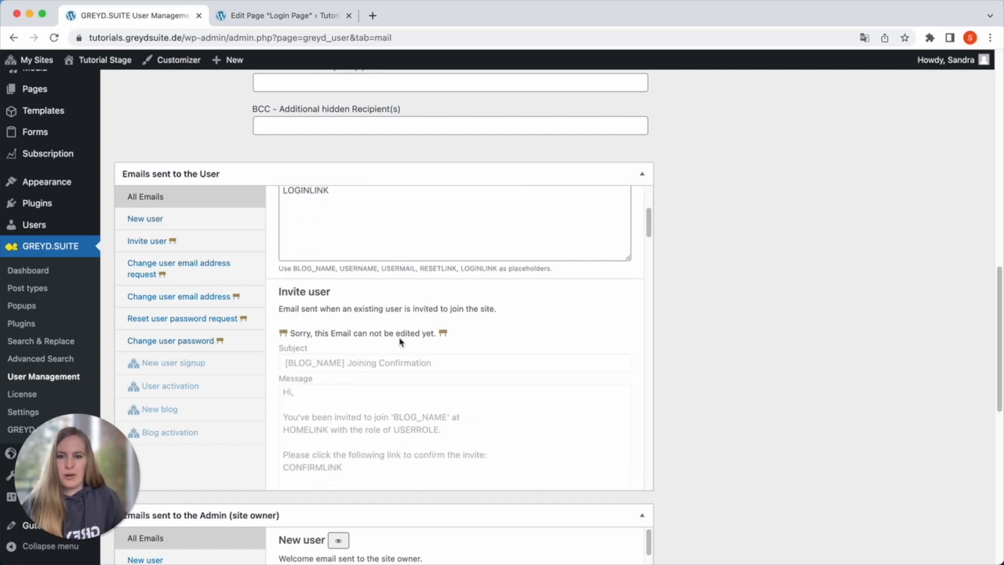
{"action": "scroll", "coordinate": [355, 261], "scroll_direction": "up", "scroll_amount": 5}
{"action": "left_click", "coordinate": [339, 200]}
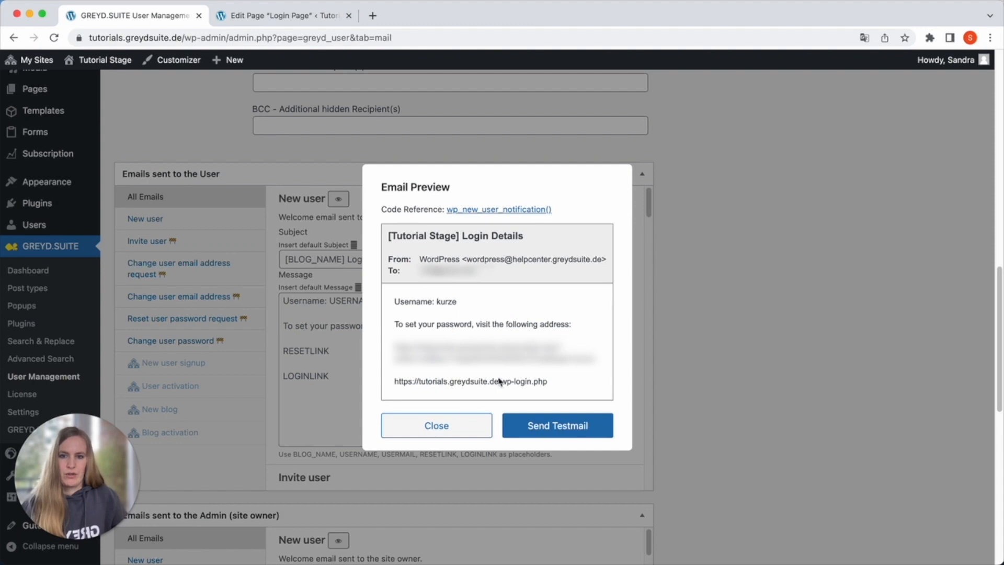
{"action": "left_click", "coordinate": [460, 421]}
Step: Look through the remaining user email templates and the emails sent to the admin (site owner)
{"action": "scroll", "coordinate": [332, 263], "scroll_direction": "down", "scroll_amount": 5}
{"action": "scroll", "coordinate": [332, 465], "scroll_direction": "down", "scroll_amount": 5}
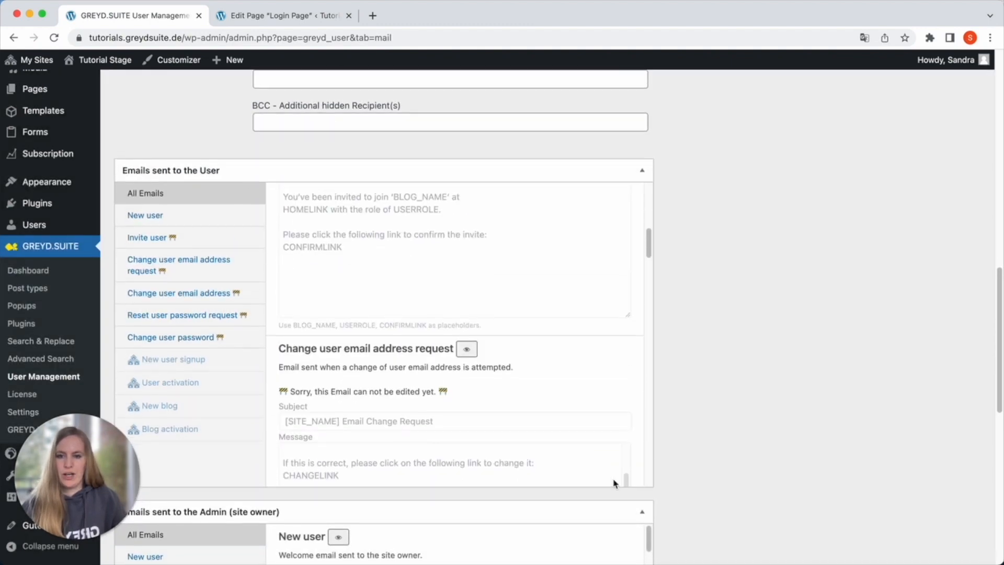
{"action": "scroll", "coordinate": [538, 493], "scroll_direction": "down", "scroll_amount": 5}
{"action": "scroll", "coordinate": [488, 421], "scroll_direction": "down", "scroll_amount": 3}
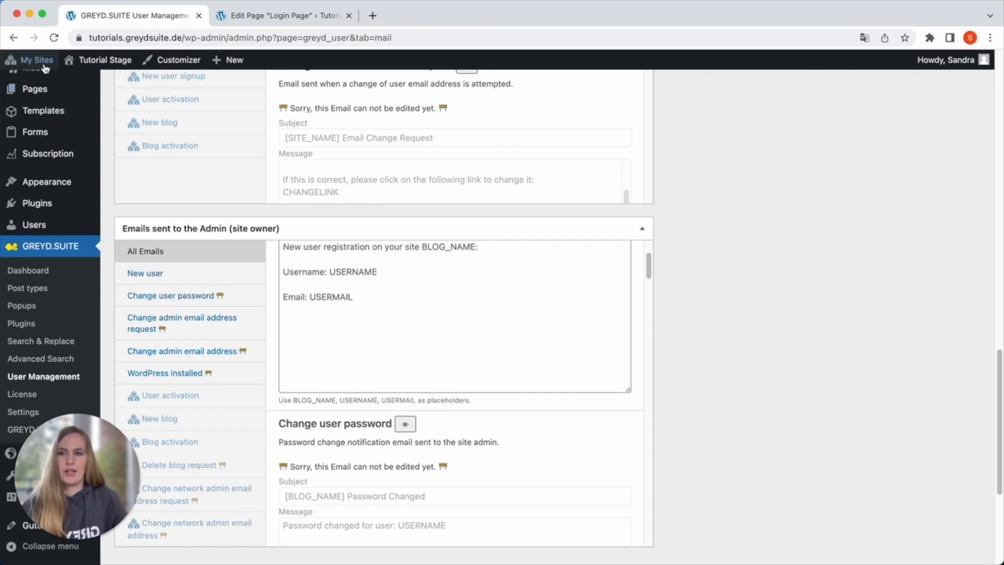
Step: Switch to the Network Admin of the multisite and open its GREYD.SUITE User Management
{"action": "mouse_move", "coordinate": [34, 59]}
{"action": "mouse_move", "coordinate": [60, 83]}
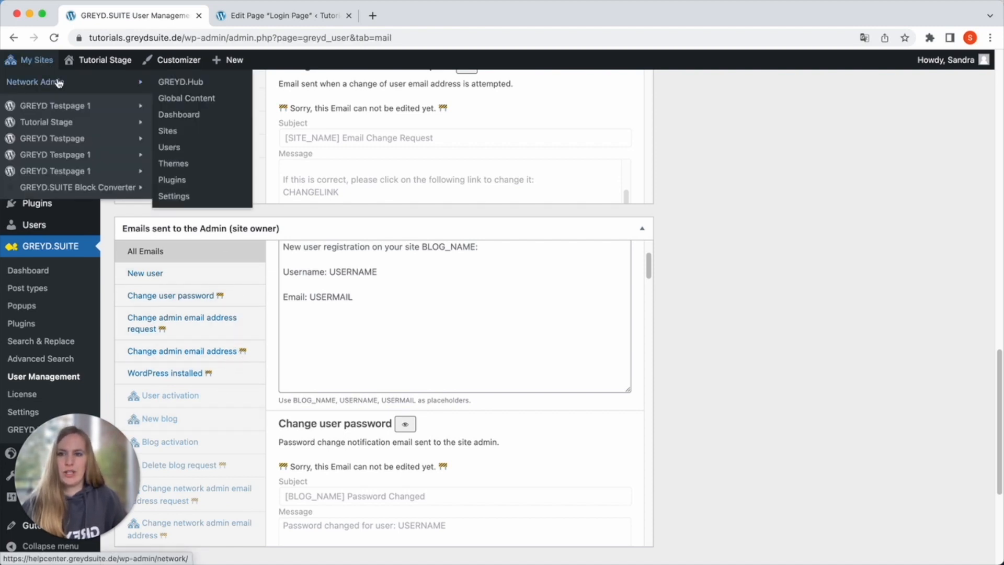
{"action": "left_click", "coordinate": [103, 83]}
{"action": "left_click", "coordinate": [539, 225]}
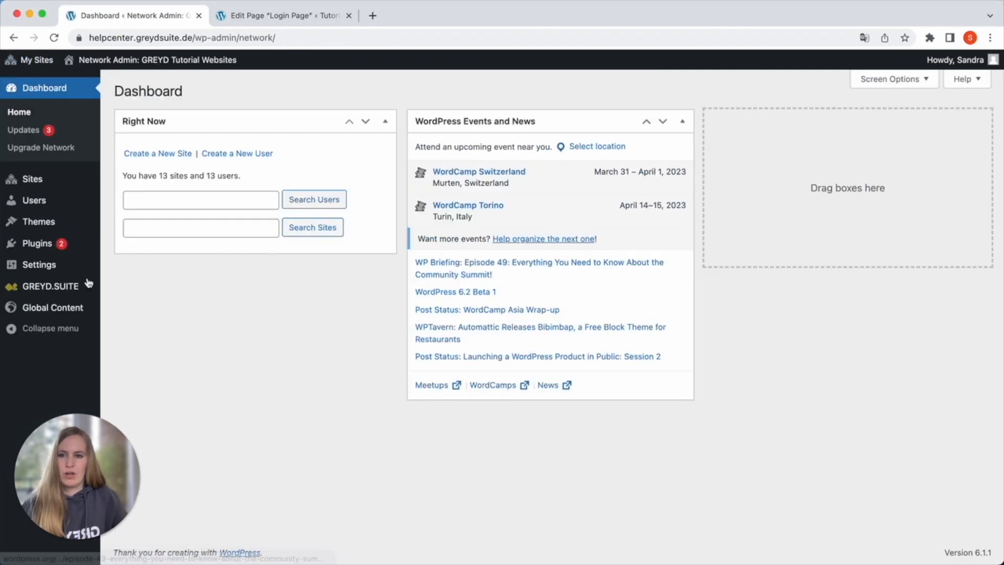
{"action": "mouse_move", "coordinate": [89, 282]}
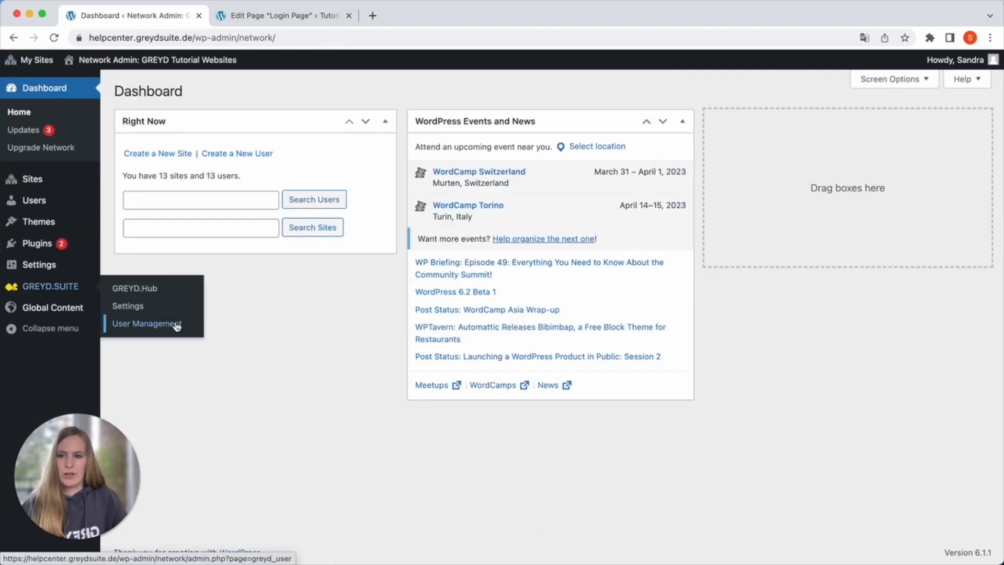
{"action": "left_click", "coordinate": [200, 326]}
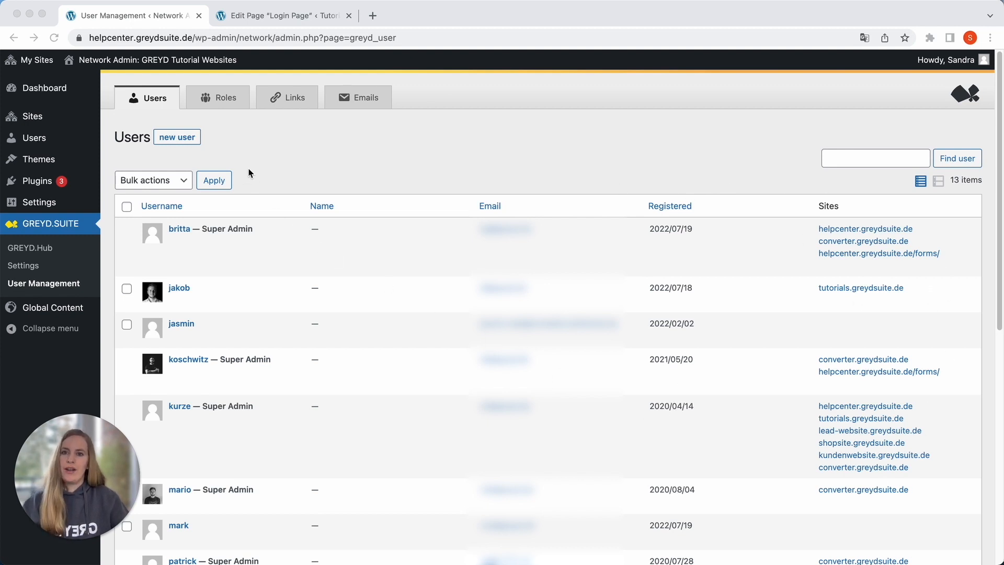
Step: Examine the network-wide Roles, Login Link Settings and email settings, including the new user signup template
{"action": "left_click", "coordinate": [216, 103]}
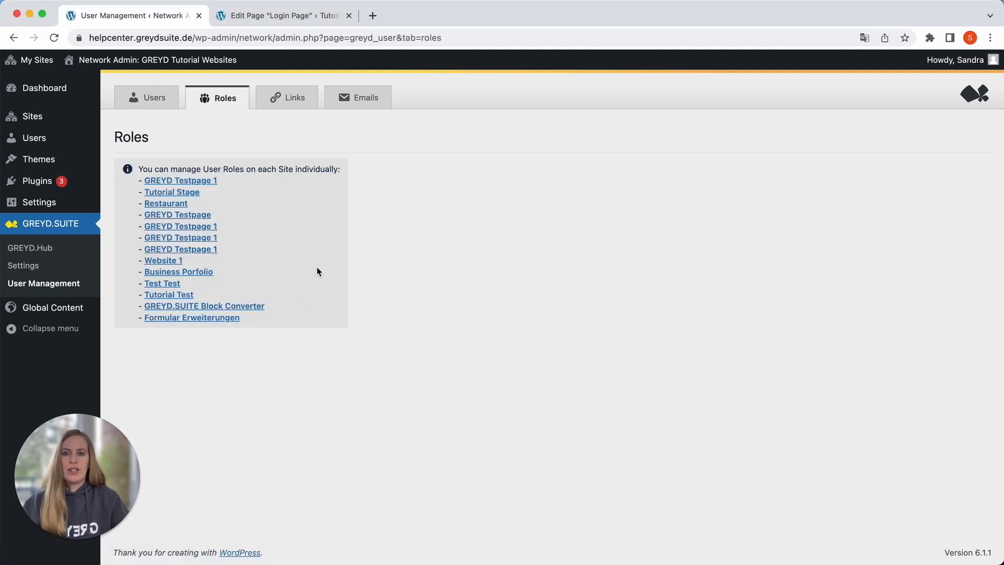
{"action": "left_click", "coordinate": [277, 100]}
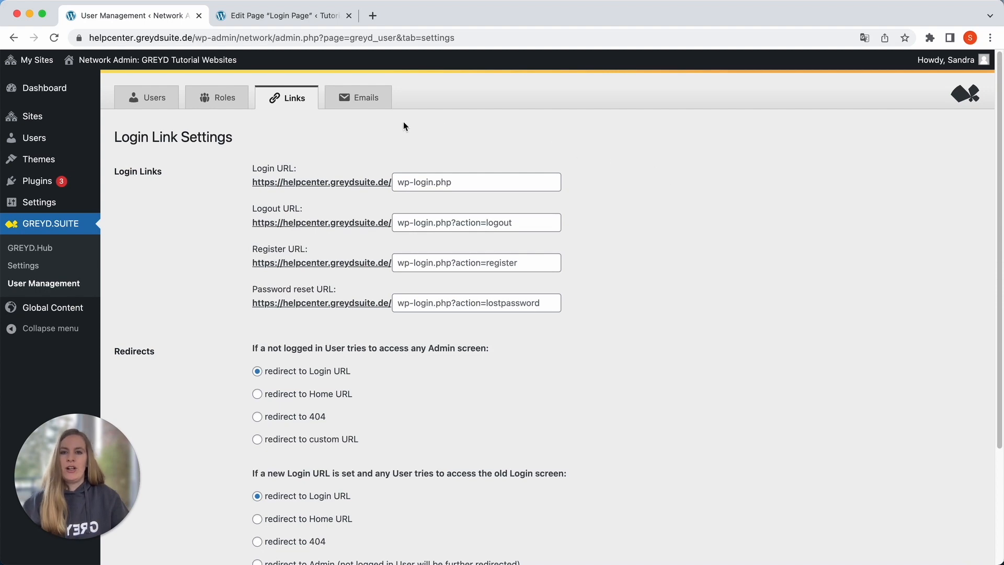
{"action": "left_click", "coordinate": [359, 100]}
{"action": "scroll", "coordinate": [492, 204], "scroll_direction": "down", "scroll_amount": 5}
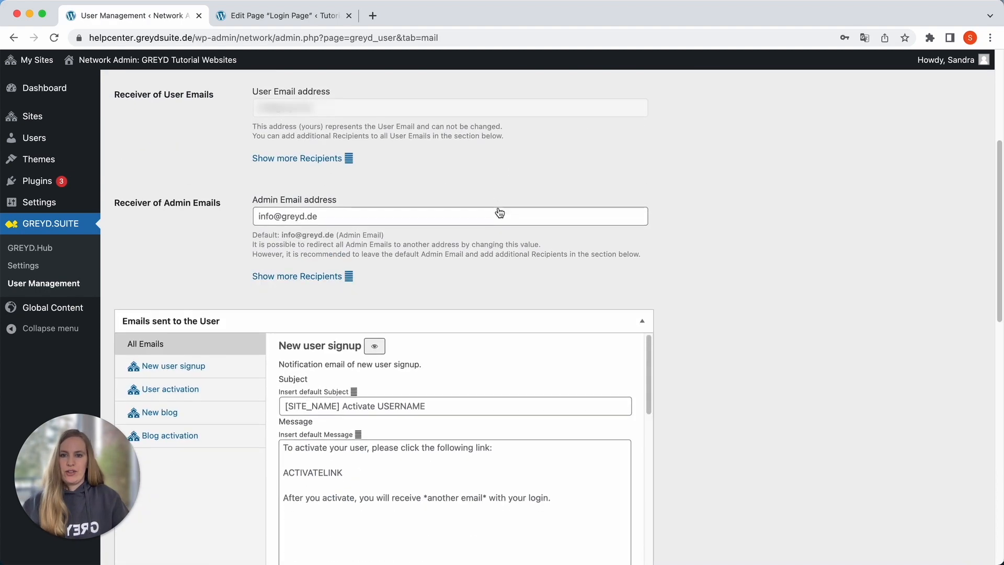
{"action": "scroll", "coordinate": [500, 212], "scroll_direction": "down", "scroll_amount": 4}
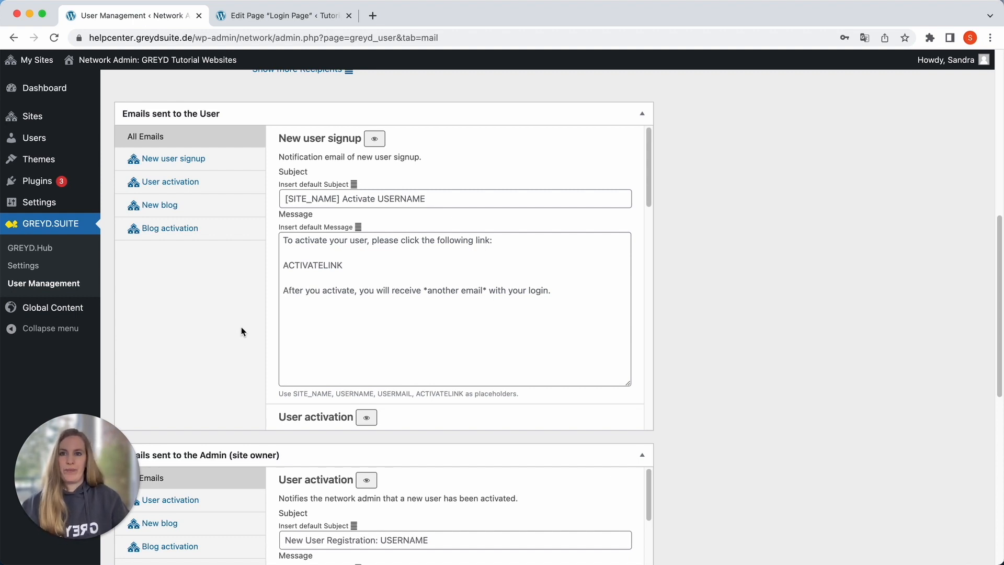
Step: Switch to the Login Page editor and highlight the User management option for excluding this post for users
{"action": "left_click", "coordinate": [263, 20]}
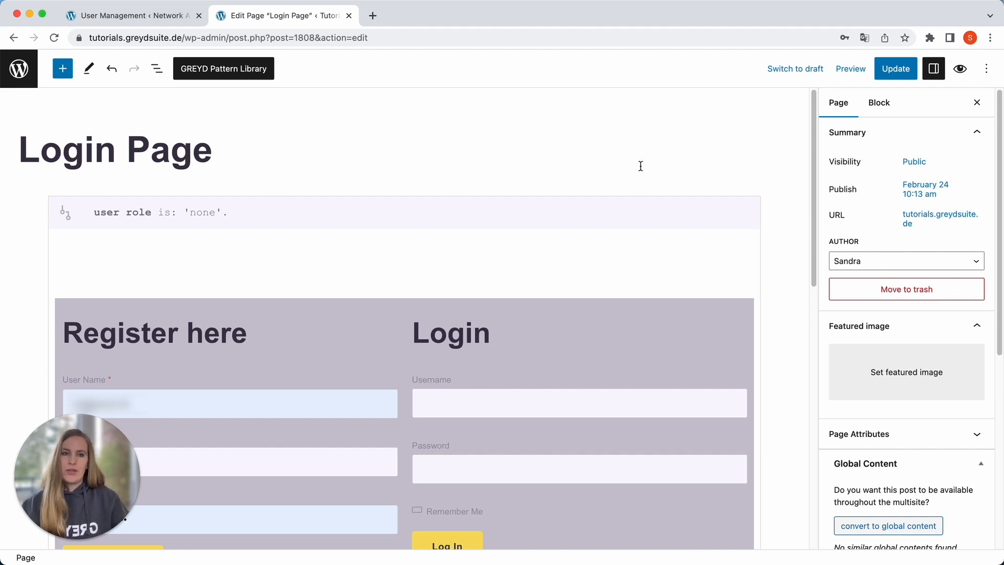
{"action": "scroll", "coordinate": [869, 262], "scroll_direction": "down", "scroll_amount": 1}
{"action": "scroll", "coordinate": [870, 262], "scroll_direction": "down", "scroll_amount": 6}
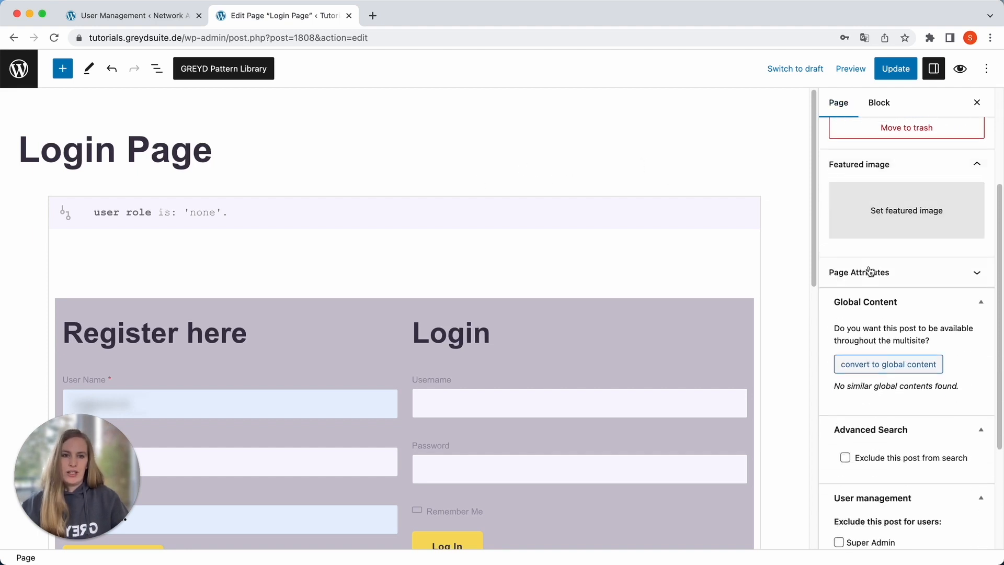
{"action": "left_click_drag", "start_coordinate": [835, 352], "coordinate": [955, 356]}
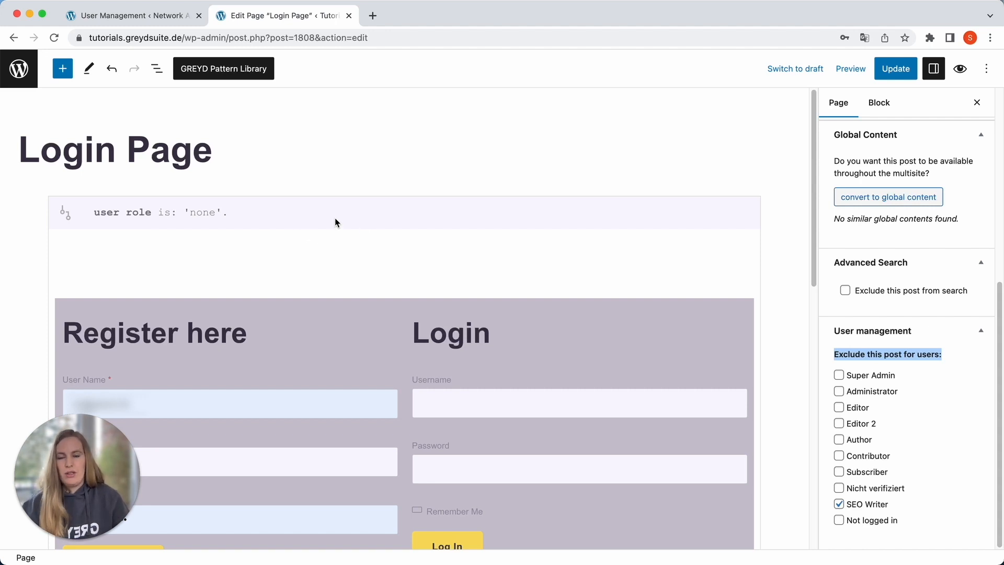
Step: Select the conditional content block around the register and login forms and examine its user role condition
{"action": "left_click", "coordinate": [238, 212]}
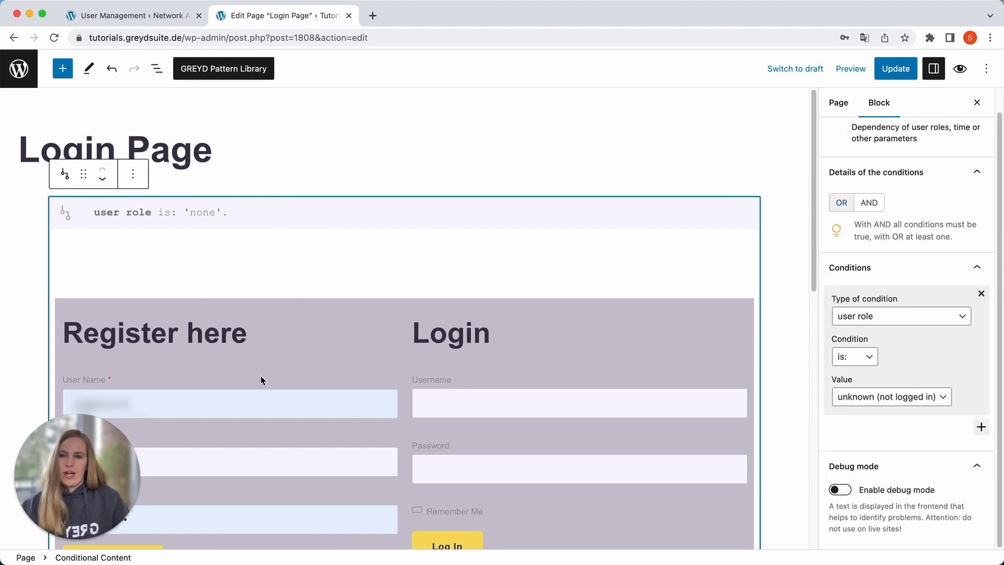
{"action": "scroll", "coordinate": [413, 405], "scroll_direction": "down", "scroll_amount": 2}
{"action": "scroll", "coordinate": [174, 180], "scroll_direction": "up", "scroll_amount": 1}
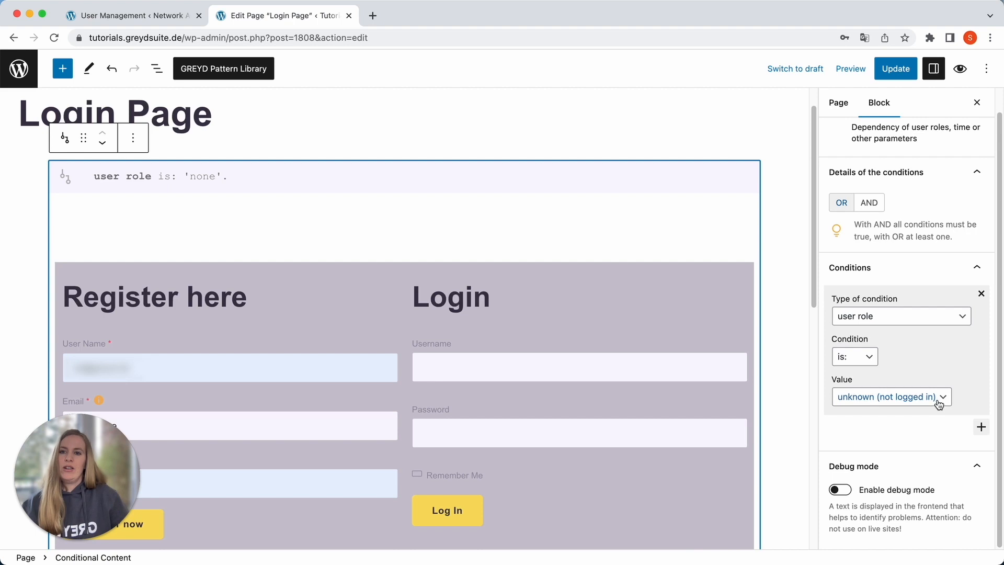
Step: Select the second conditional content block, containing the "Hi User Name" greeting, and examine its user role condition
{"action": "scroll", "coordinate": [544, 277], "scroll_direction": "down", "scroll_amount": 5}
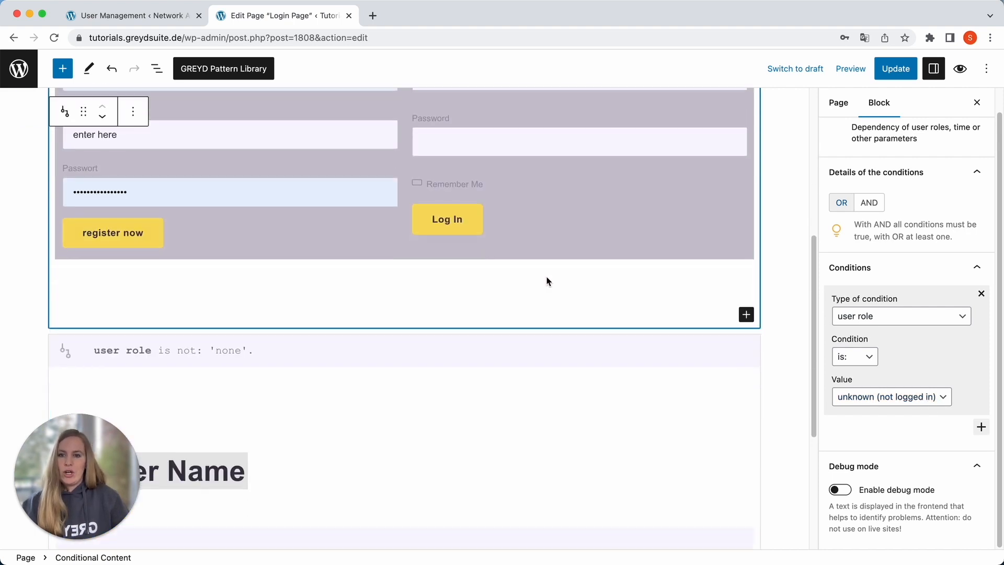
{"action": "scroll", "coordinate": [544, 280], "scroll_direction": "down", "scroll_amount": 3}
{"action": "left_click", "coordinate": [327, 215]}
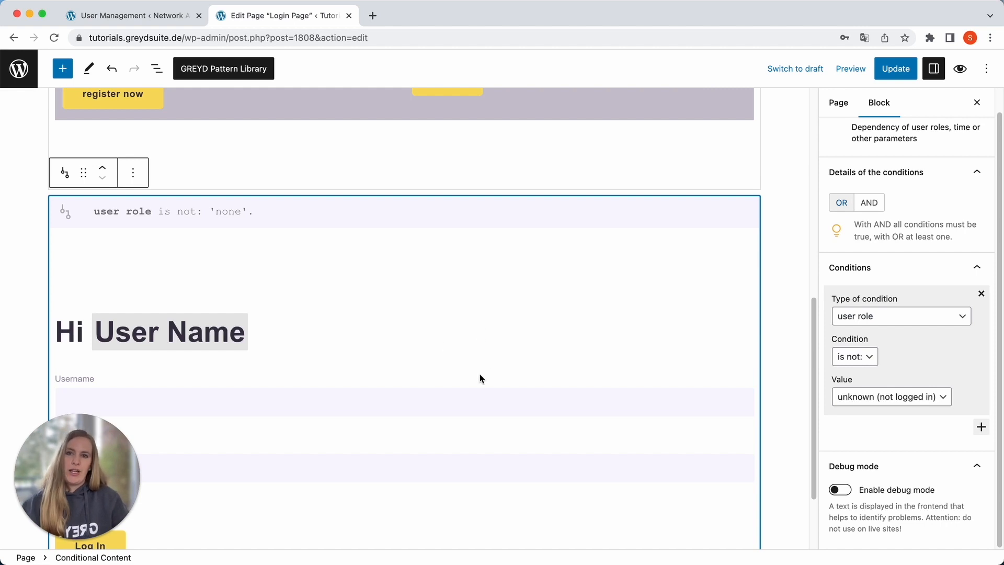
{"action": "mouse_move", "coordinate": [494, 353]}
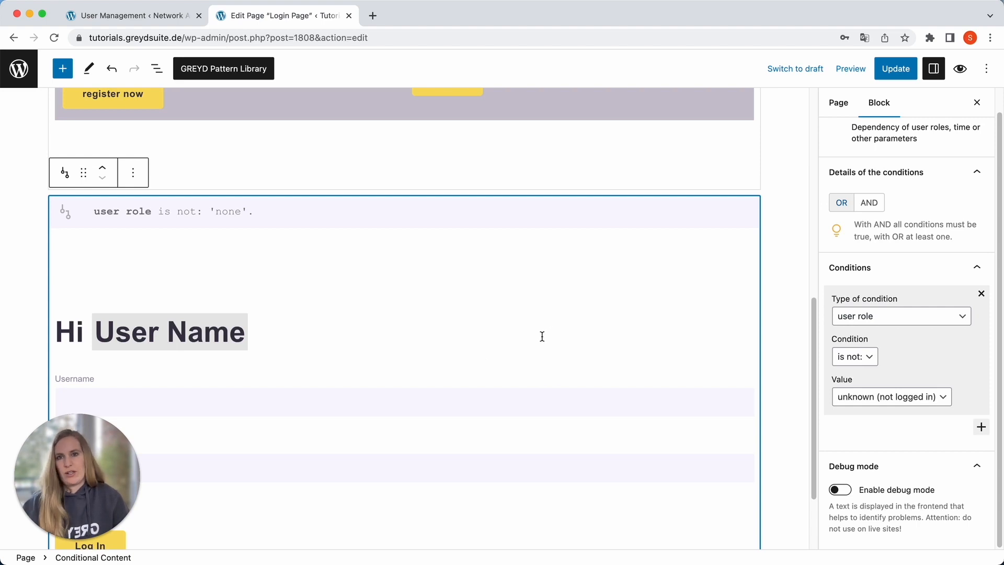
{"action": "mouse_move", "coordinate": [475, 306]}
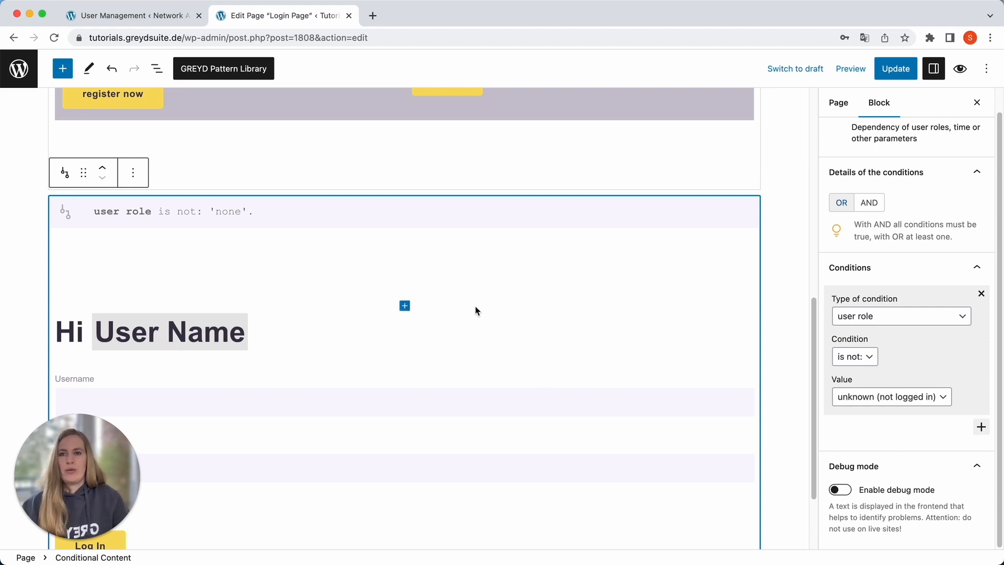